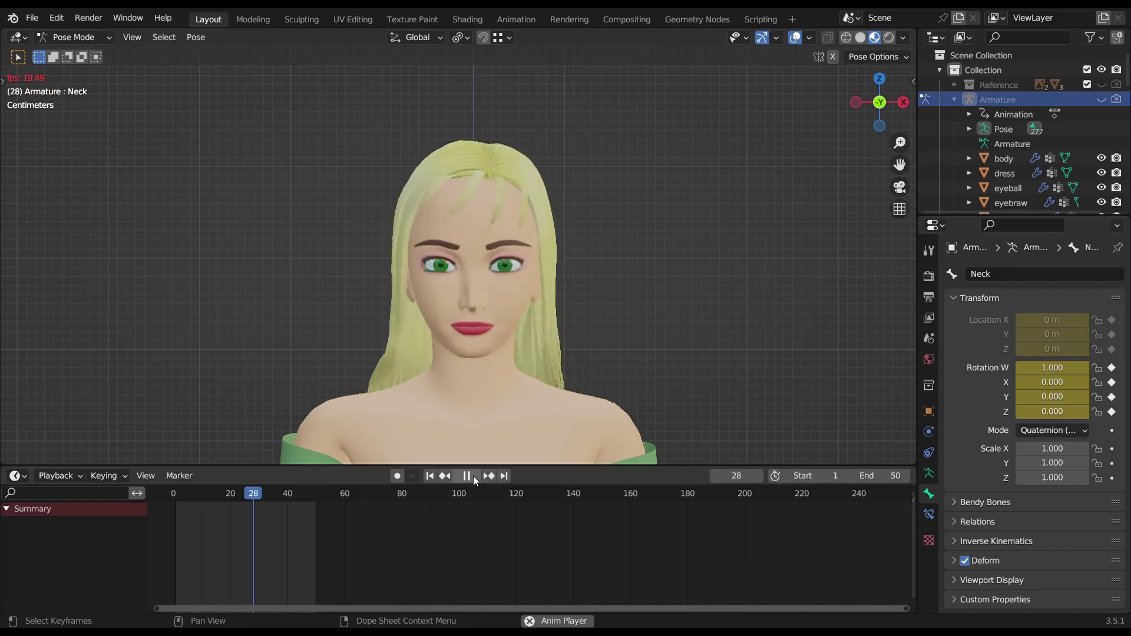
click(472, 475)
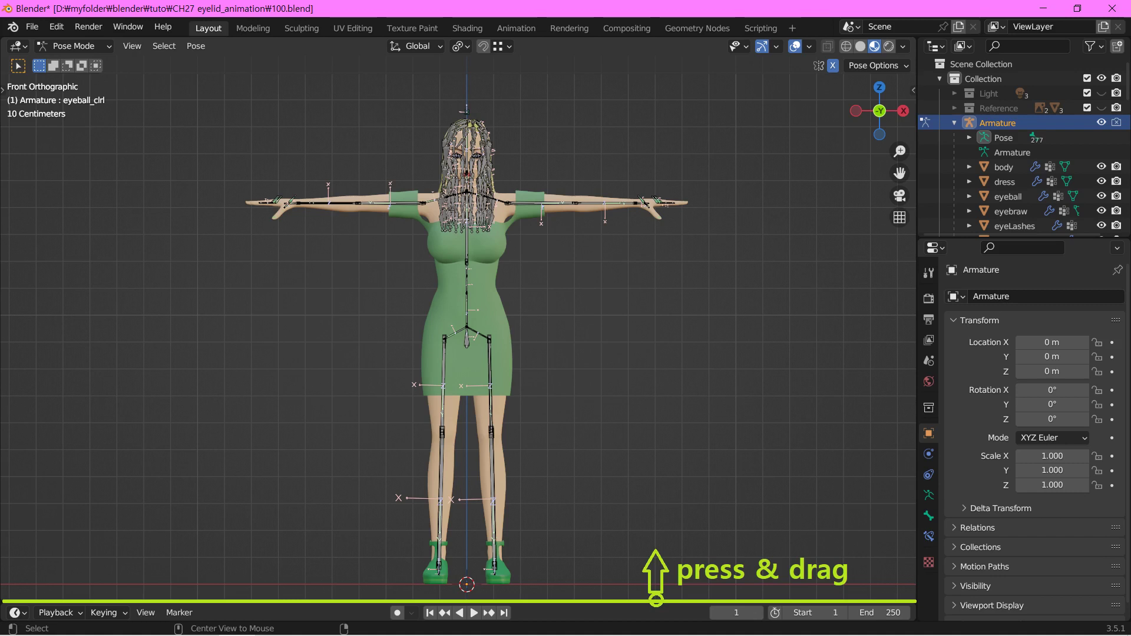
Enlarge the timeline area and insert a Location & Rotation keyframe for all armature bones at frame 1
drag(655, 601, 656, 471)
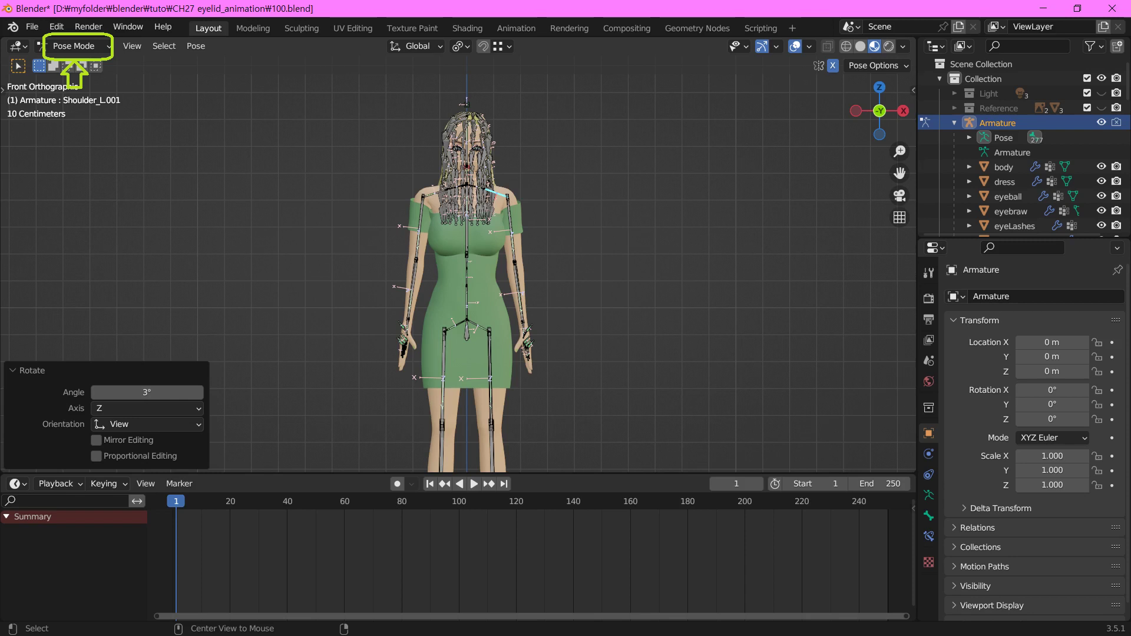
key(a)
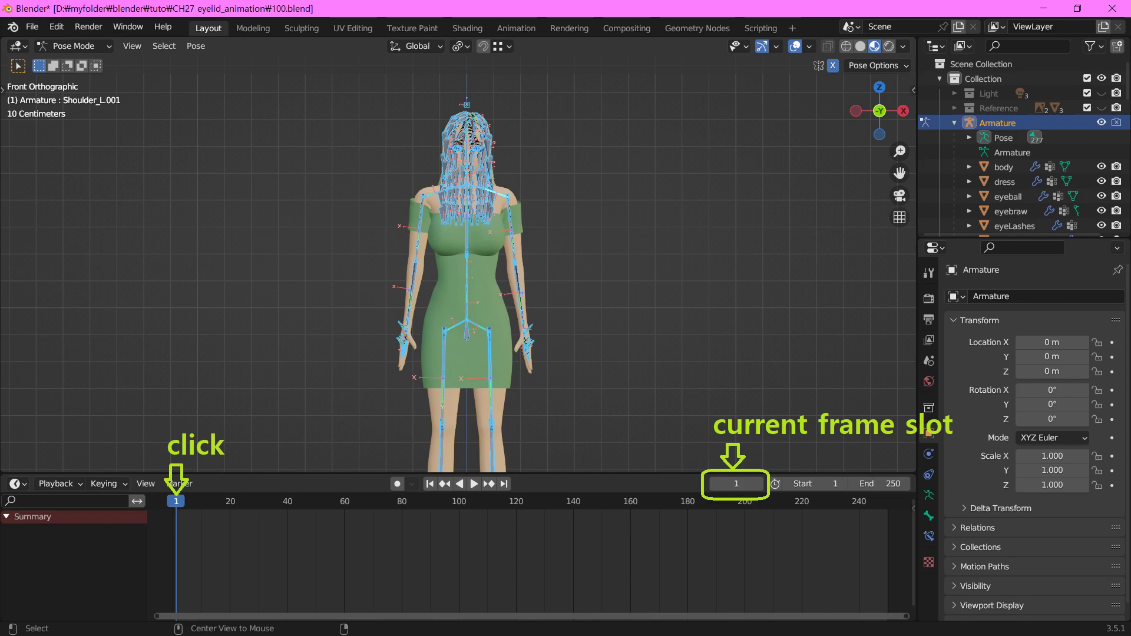
key(i)
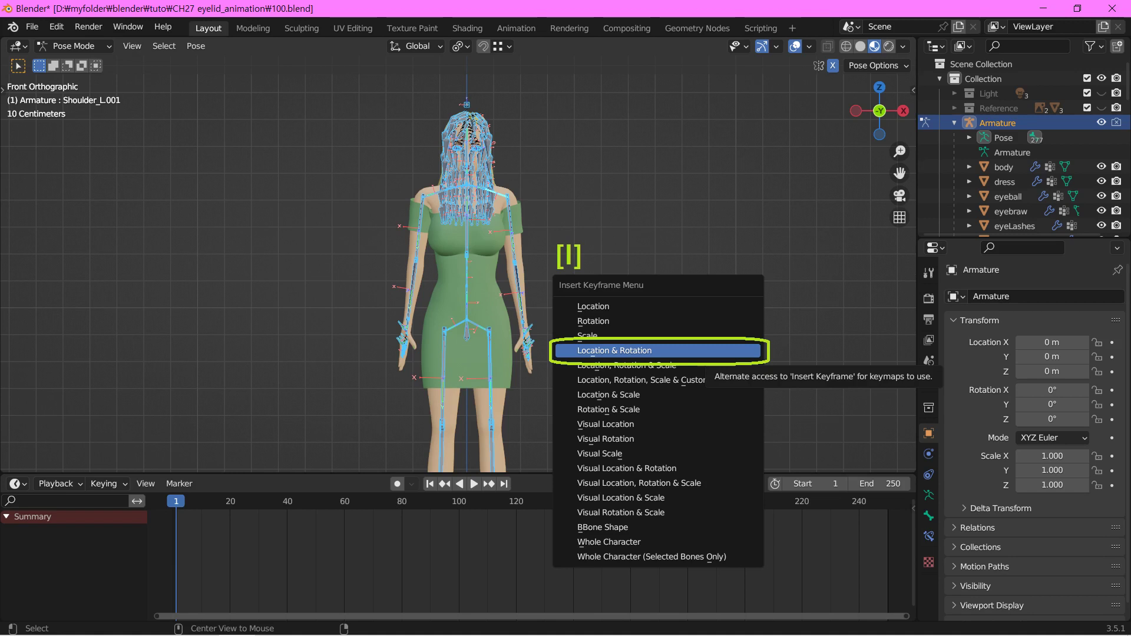
click(695, 351)
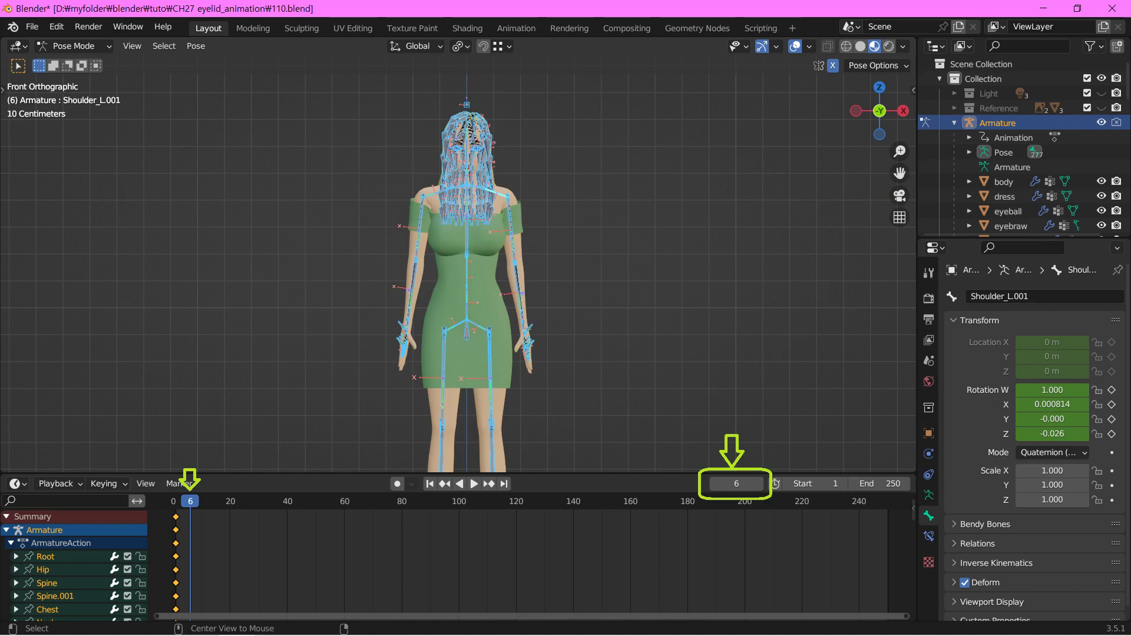
At frame 6, hide the body bones except neck and head, and rotate the neck and head bones about their local Y axis
click(466, 334)
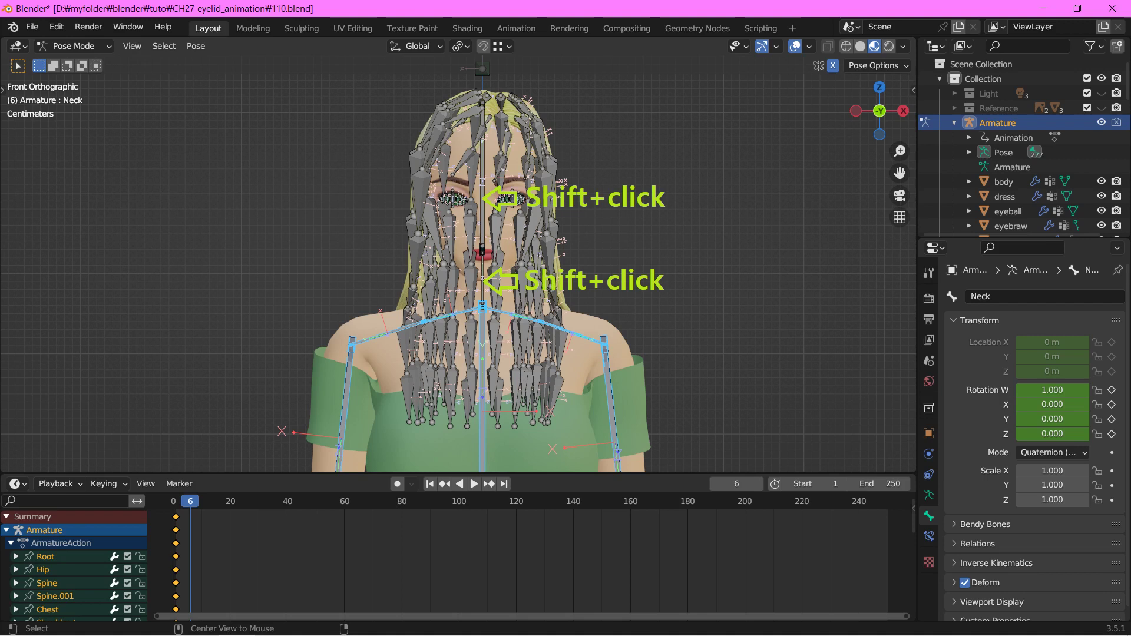
key(h)
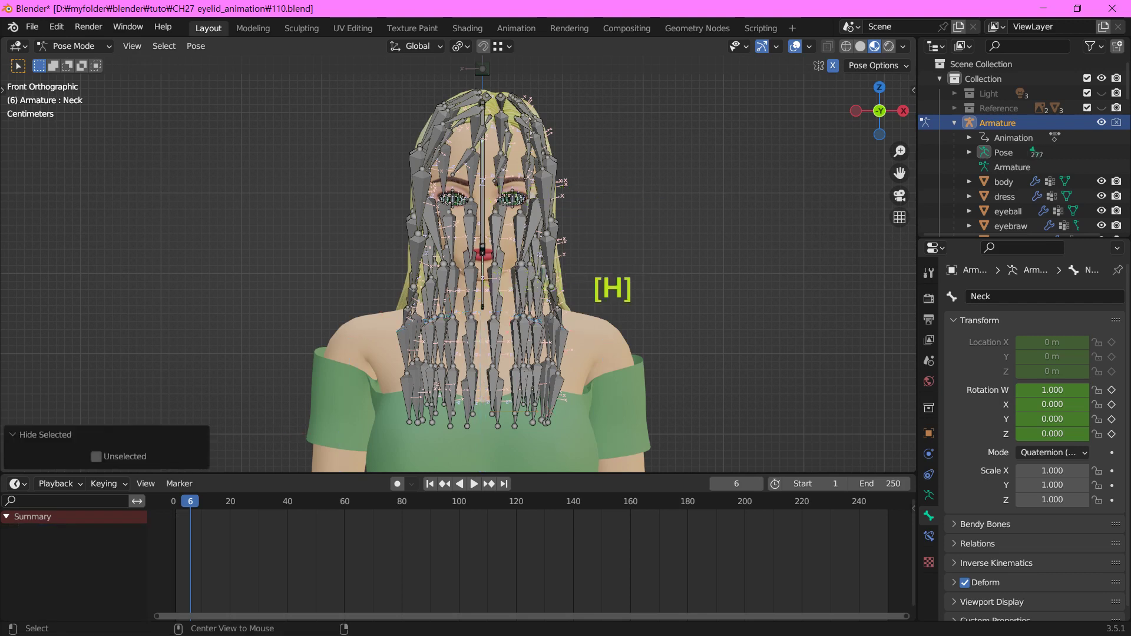
key(r)
key(y)
key(y)
key(Return)
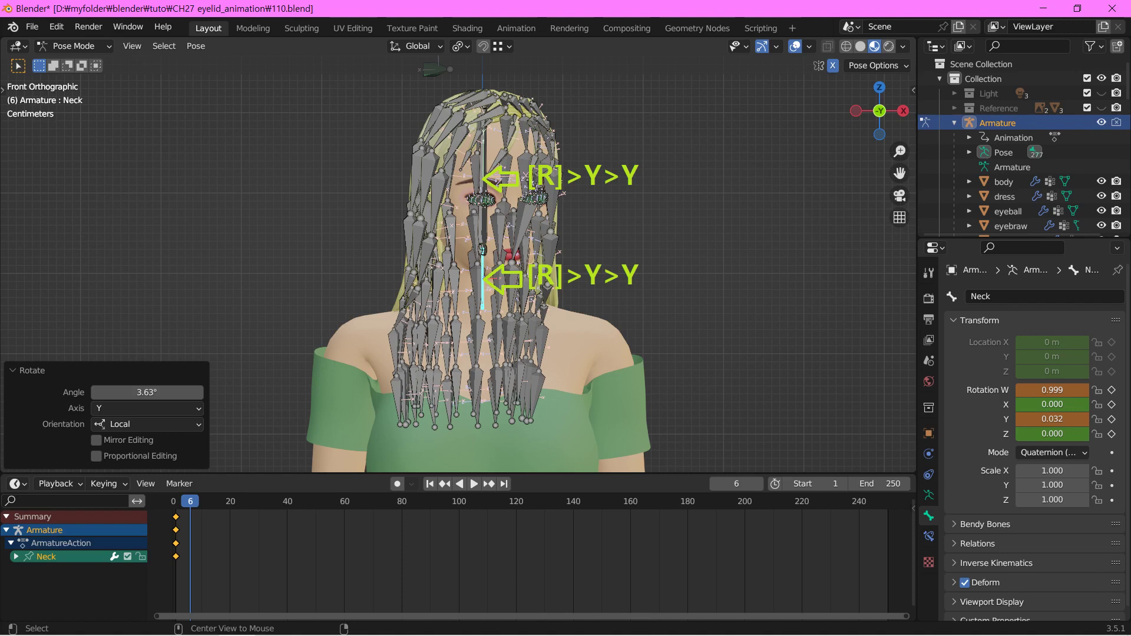
Rotate the hair strand bones at frame 6 and insert a Location & Rotation keyframe for all visible bones
key(KP_3)
drag(535, 303, 639, 436)
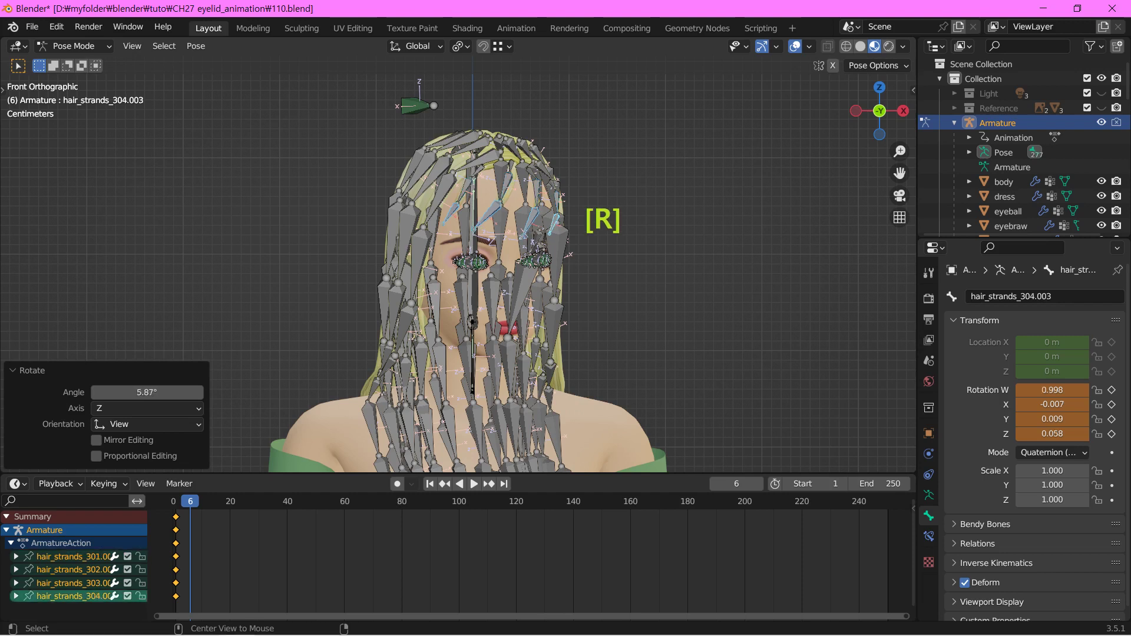
key(a)
key(i)
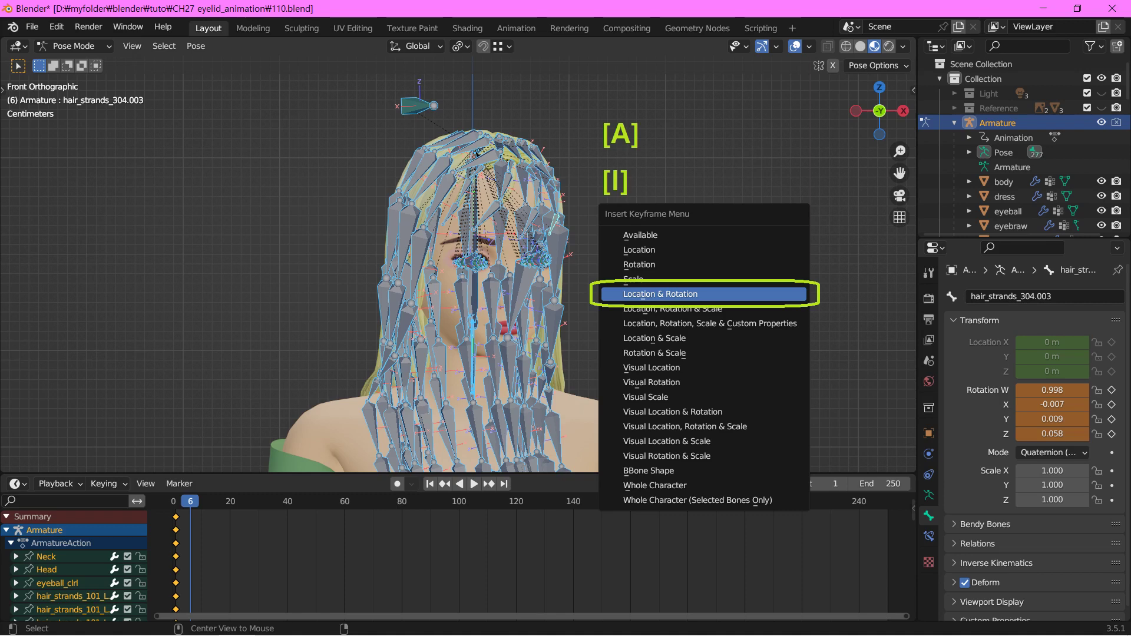
key(Return)
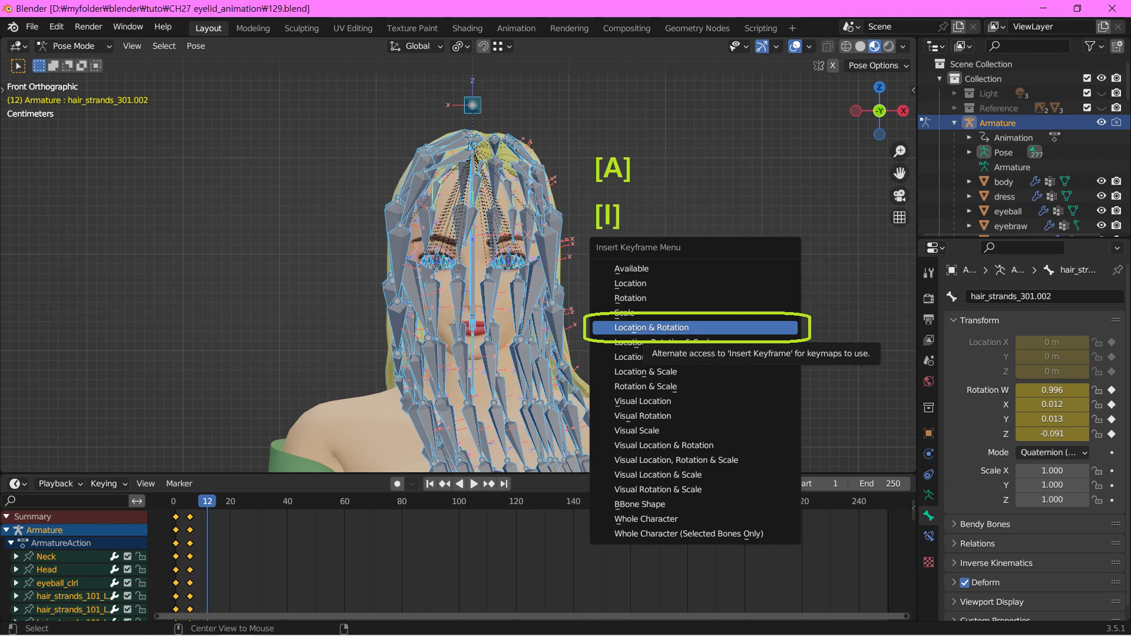
Insert a Location & Rotation keyframe at frame 12, and paste the frame 6 and 12 keyframes flipped at frame 18
key(Return)
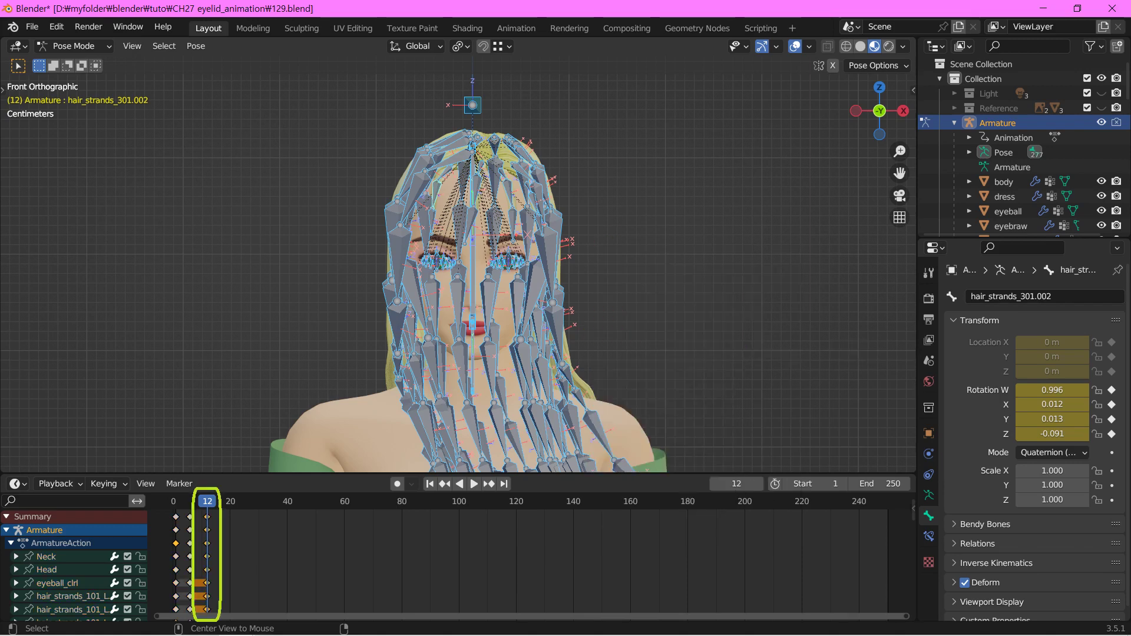
drag(183, 510, 198, 615)
right_click(329, 518)
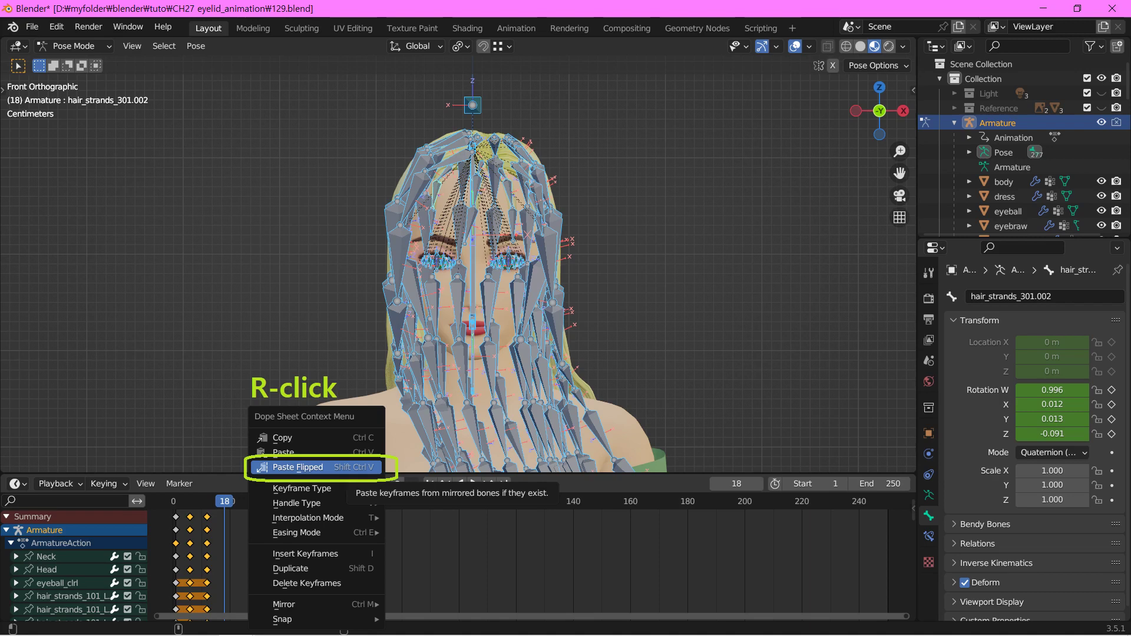
click(298, 467)
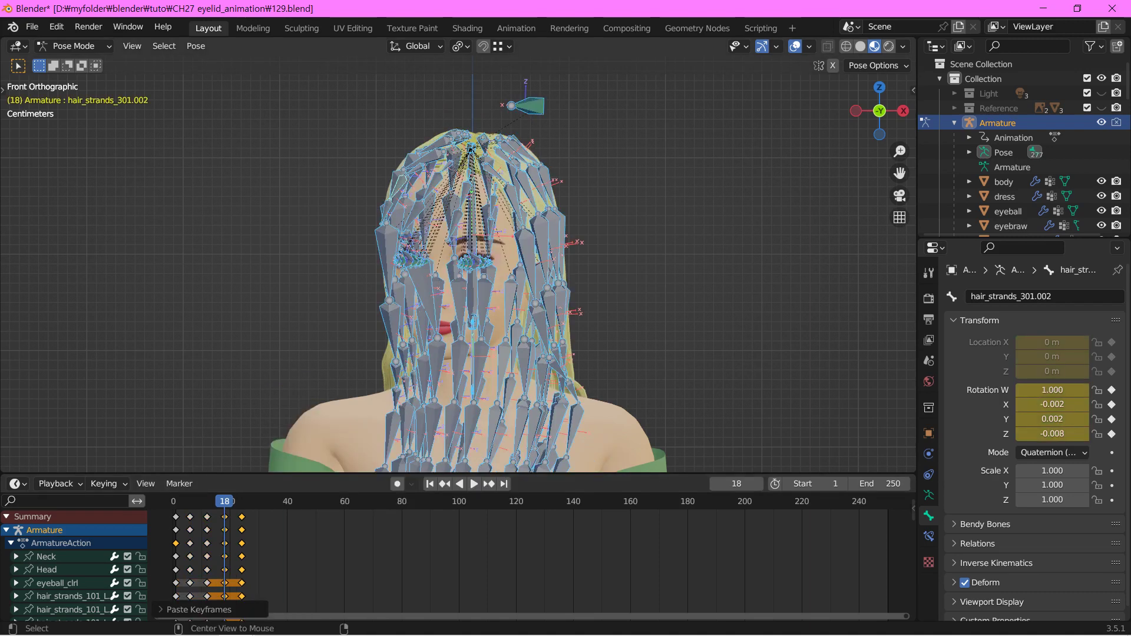
Copy the frame 6 keyframes to frame 30, and key Location & Rotation for all visible bones with the neck and head rotation cleared
click(190, 516)
key(ctrl+c)
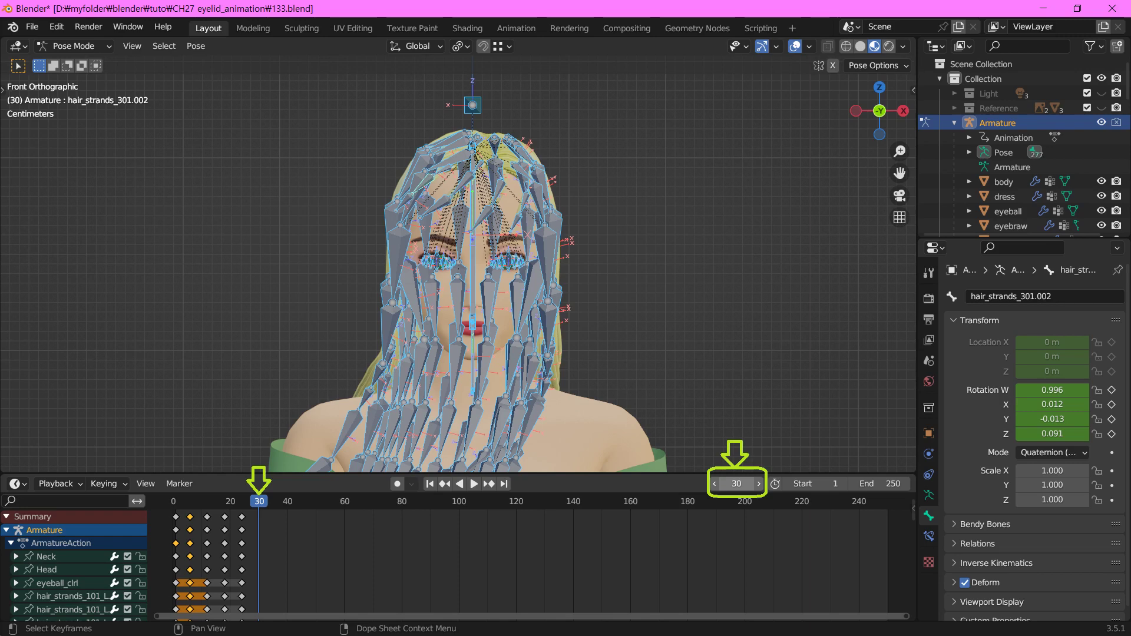
key(ctrl+v)
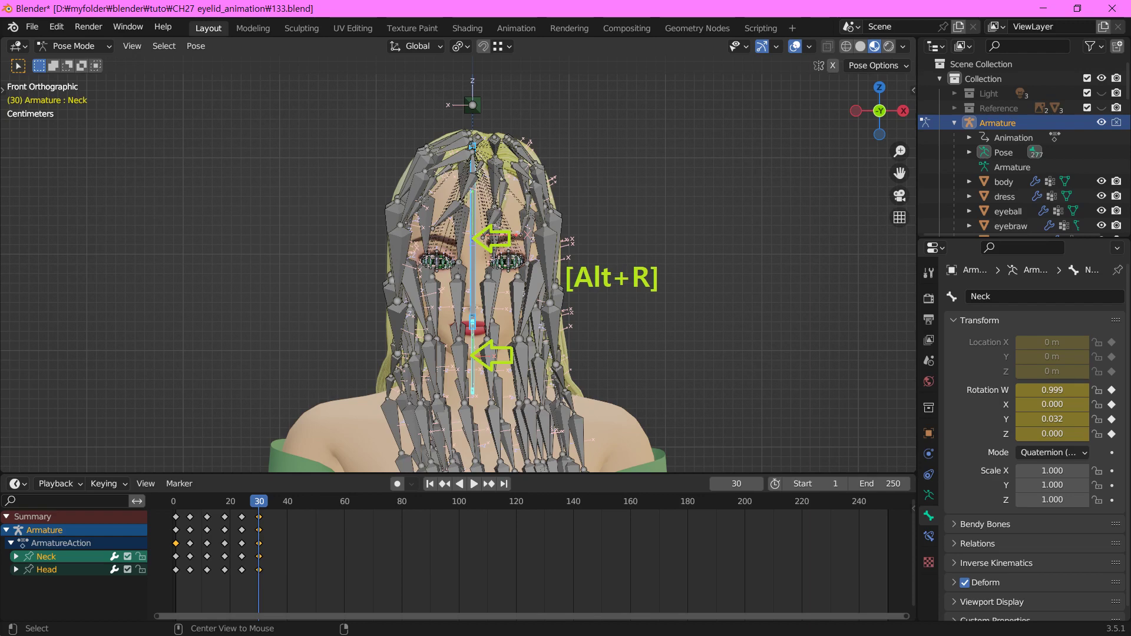
key(a)
key(i)
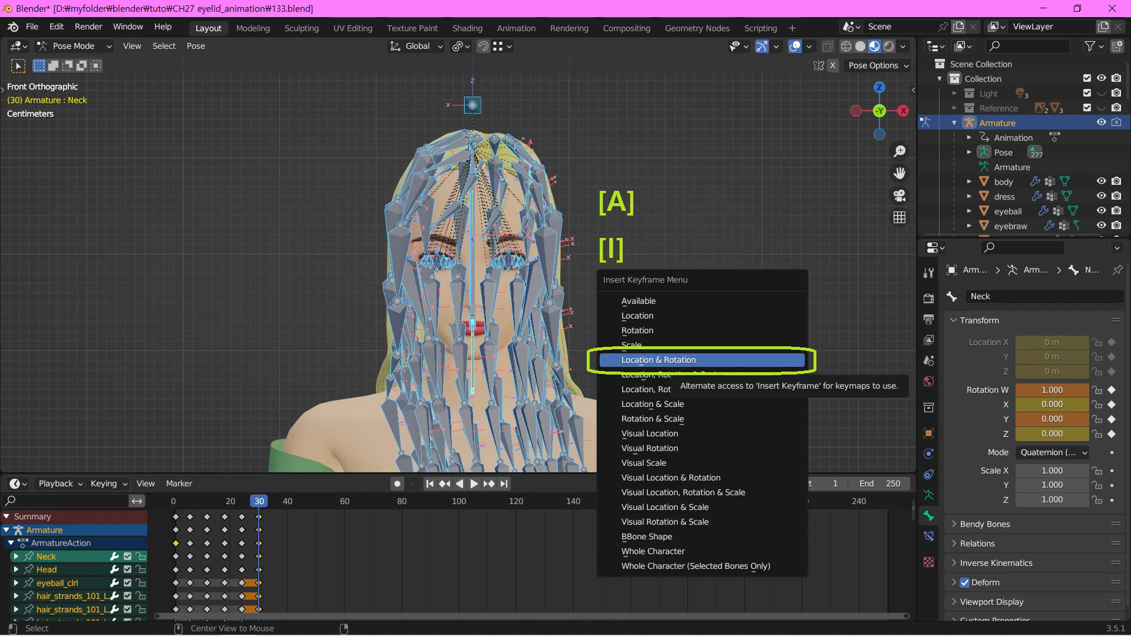
key(Return)
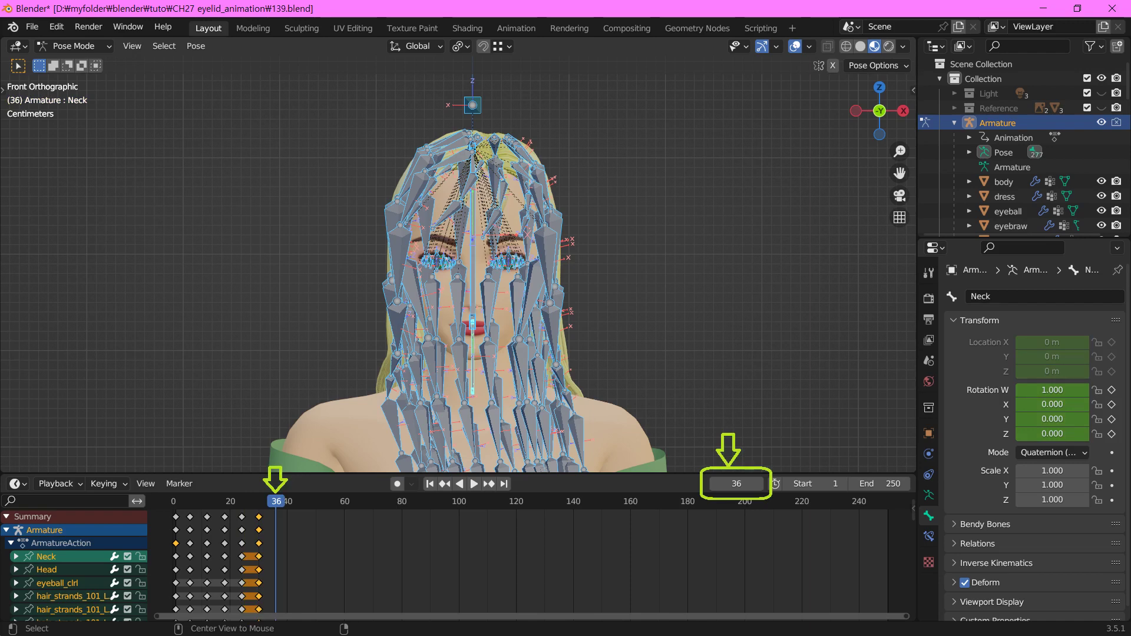
Key Location & Rotation for all visible bones with cleared rotation at frame 36, and play the animation
key(a)
key(alt+r)
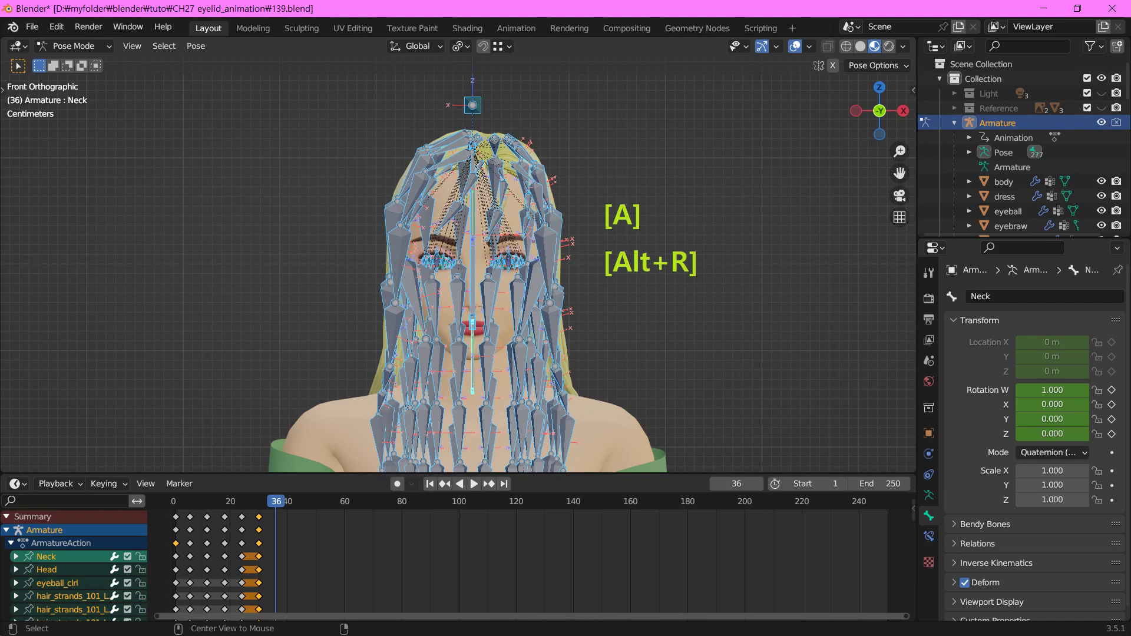
key(i)
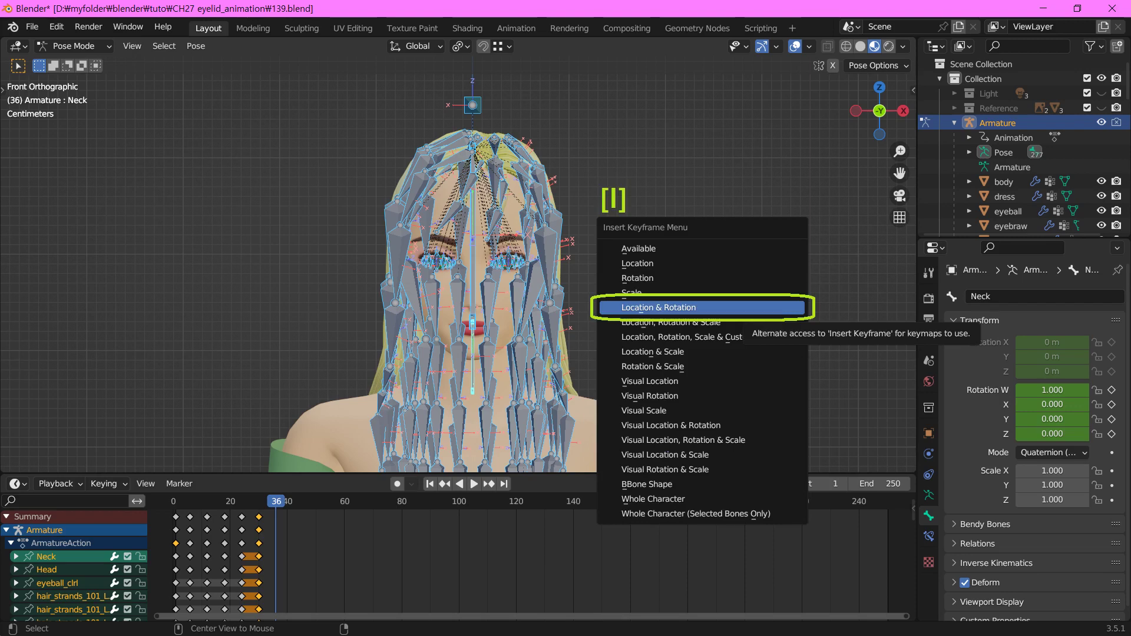
click(658, 307)
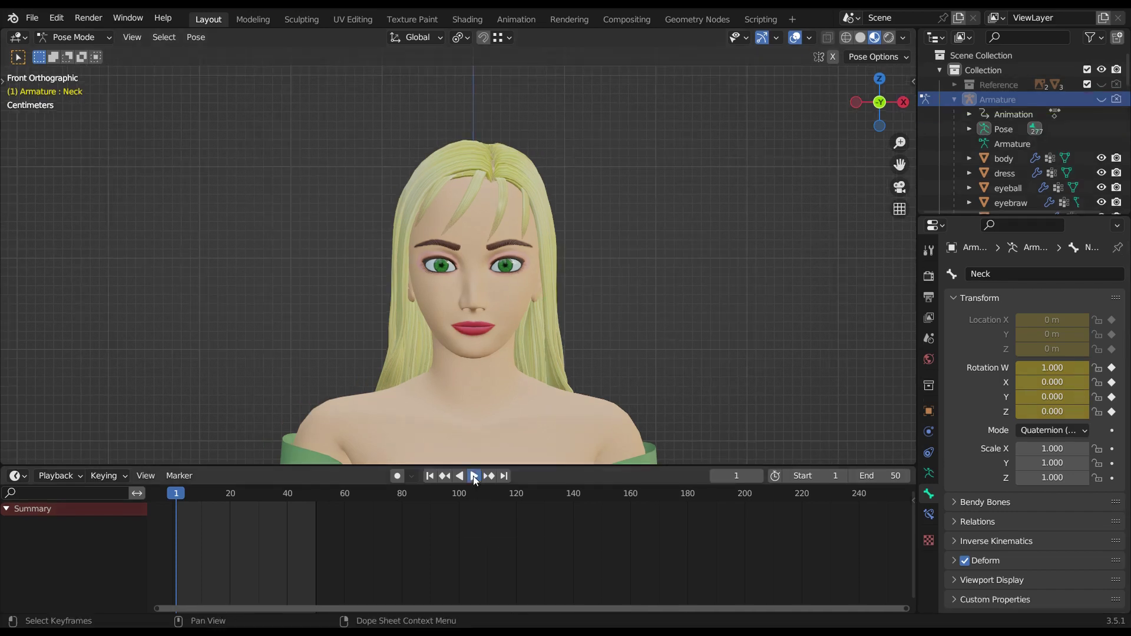
click(475, 476)
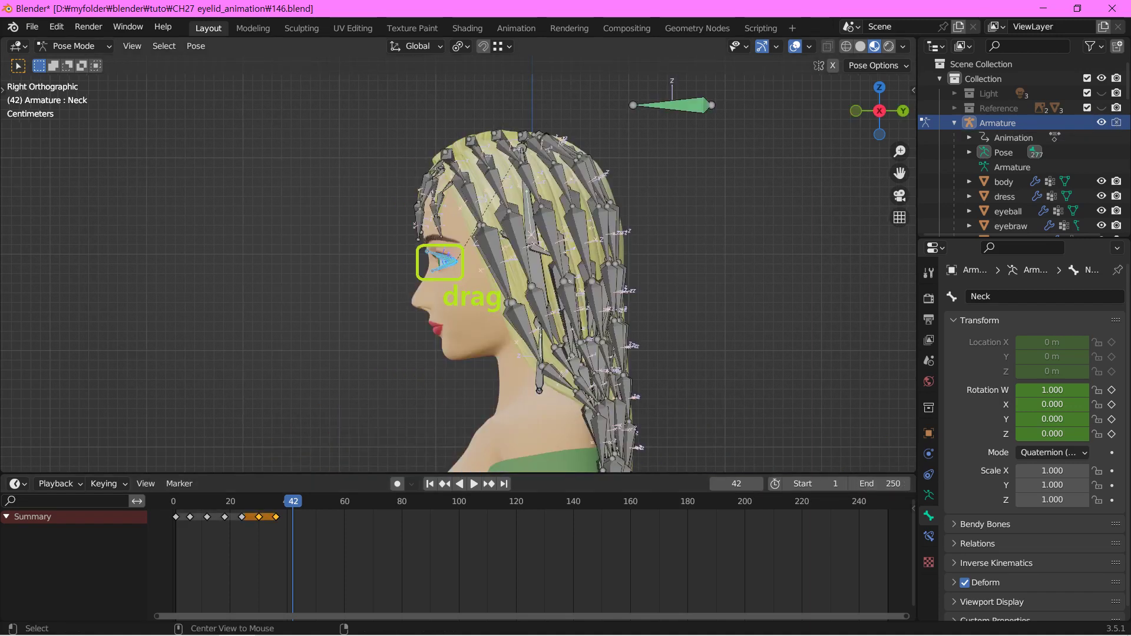
Hide all bones except the eyelid bones, and key Location & Rotation at frame 42 with eyelid_ctrl_L rotated 53° about X, mirrored
key(shift+h)
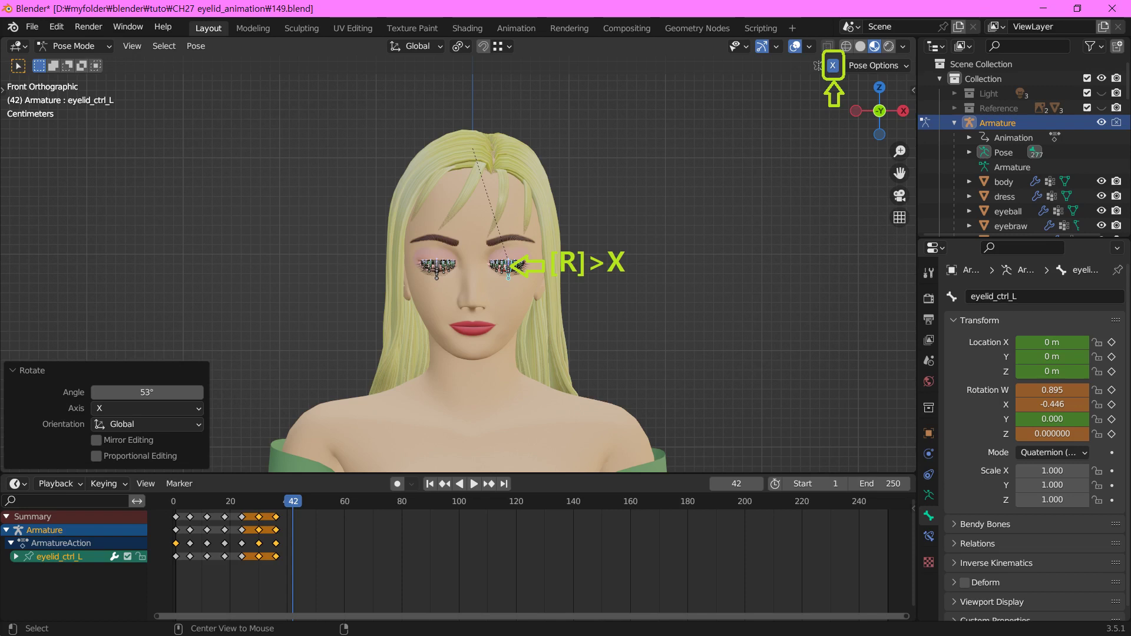
key(a)
key(i)
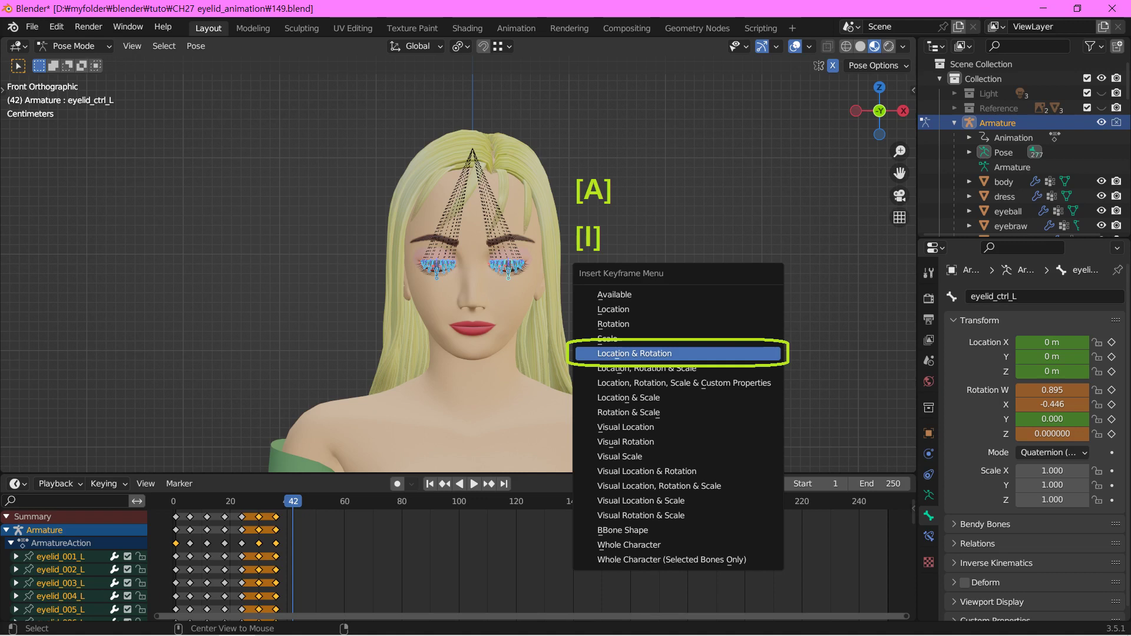
key(Return)
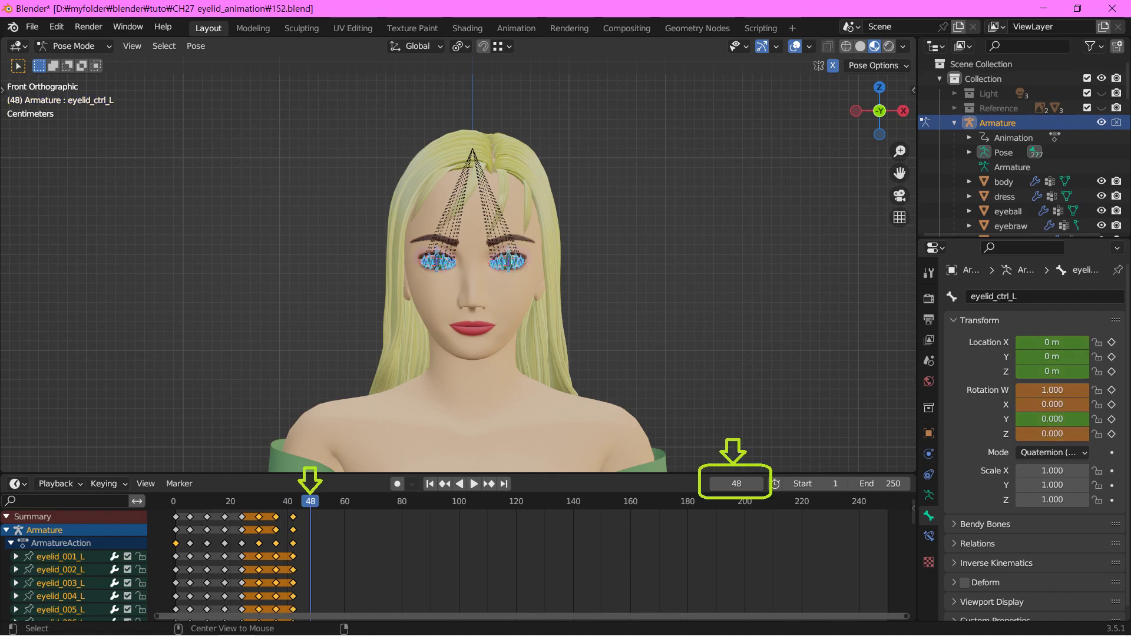
Key the eyelid bones' Location & Rotation with cleared rotation at frame 48, and paste the frame 36–48 blink keyframes at frames 60 and 84
key(i)
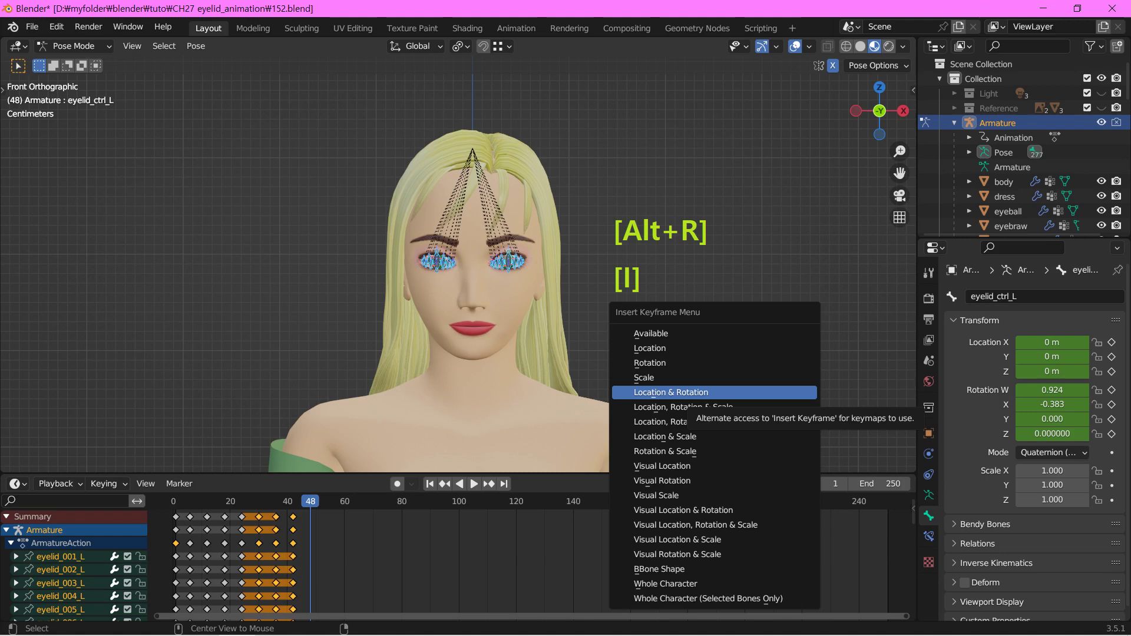
click(665, 392)
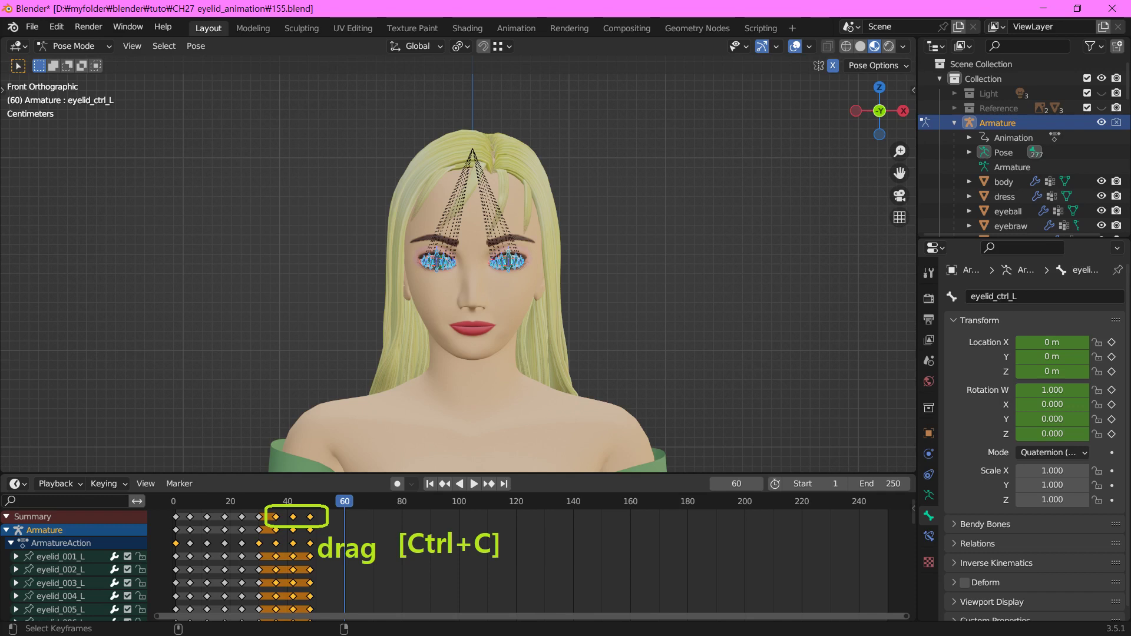
key(ctrl+v)
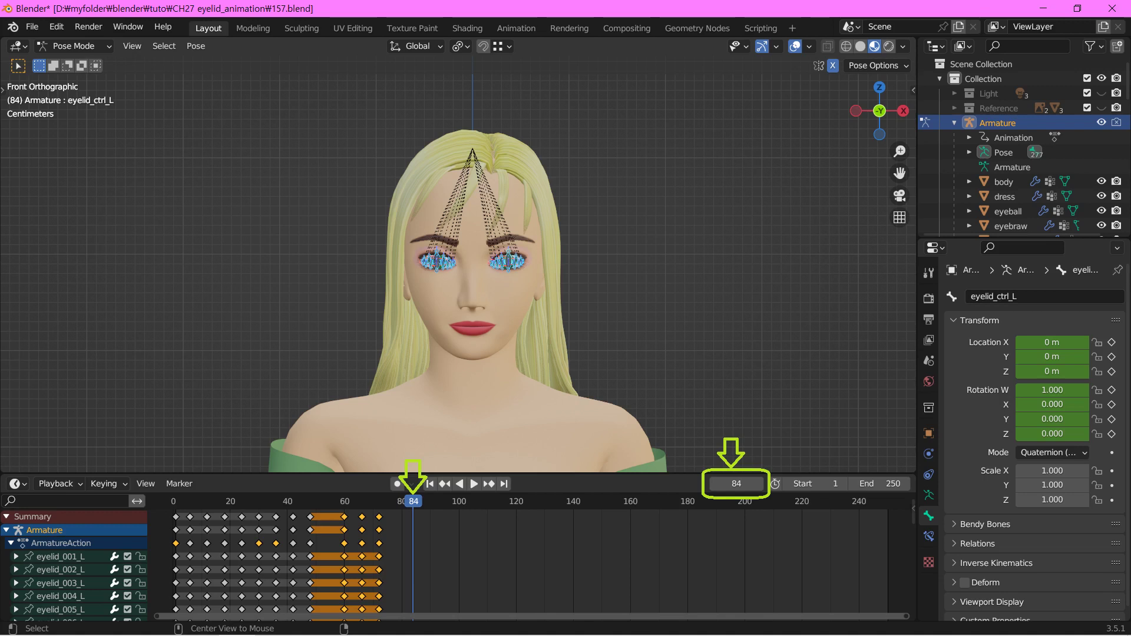
key(ctrl+v)
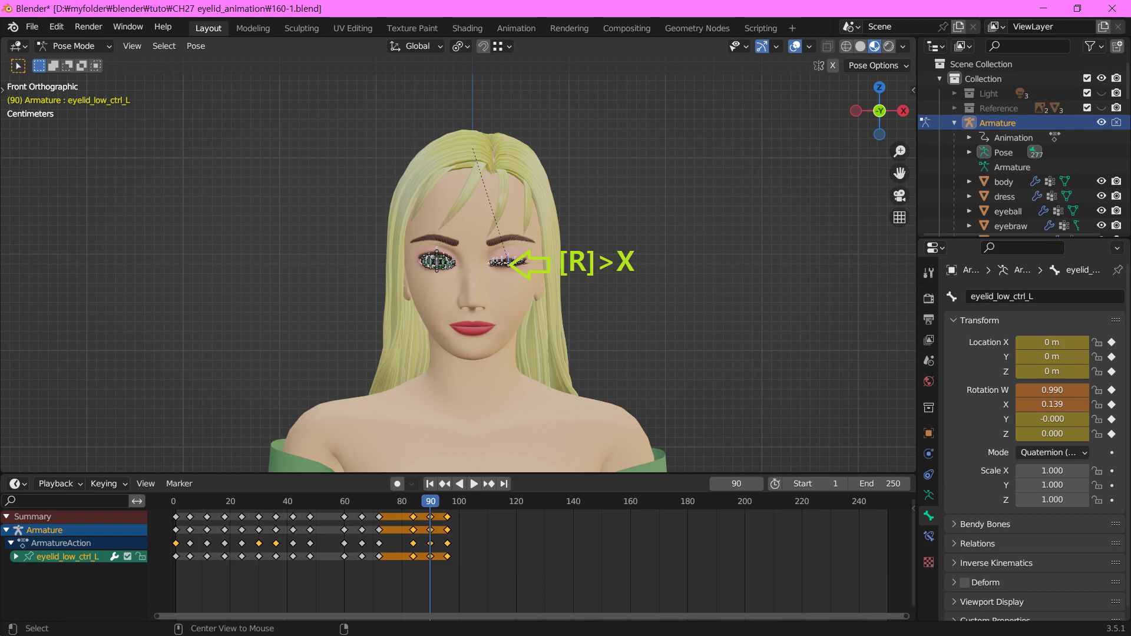
At frame 90, close only the character's left eye with its eyelid controls and key Location & Rotation for all eyelid bones
key(a)
key(i)
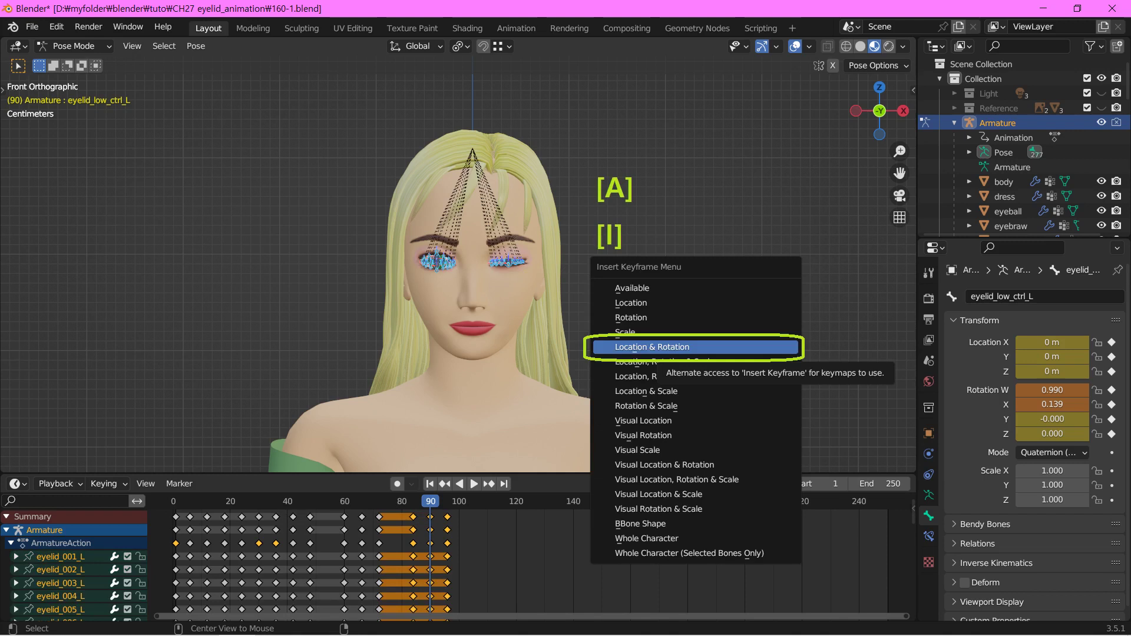
key(Return)
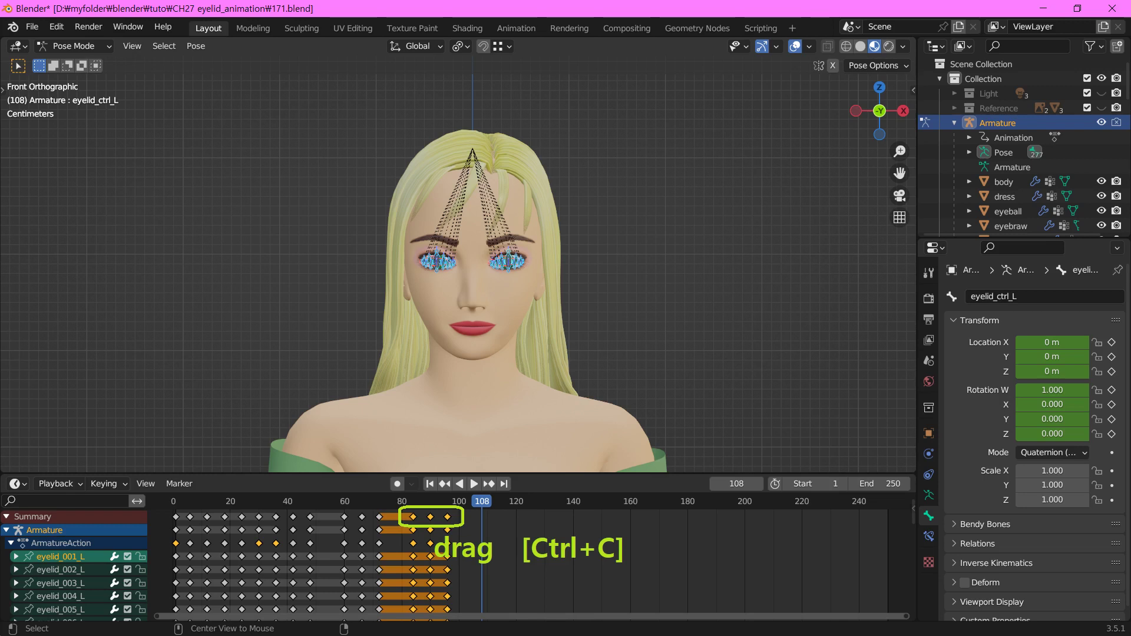
Paste the frame 84–96 wink keyframes at frame 108 and the frame 30–84 keyframes at frame 132, and play the animation
key(ctrl+v)
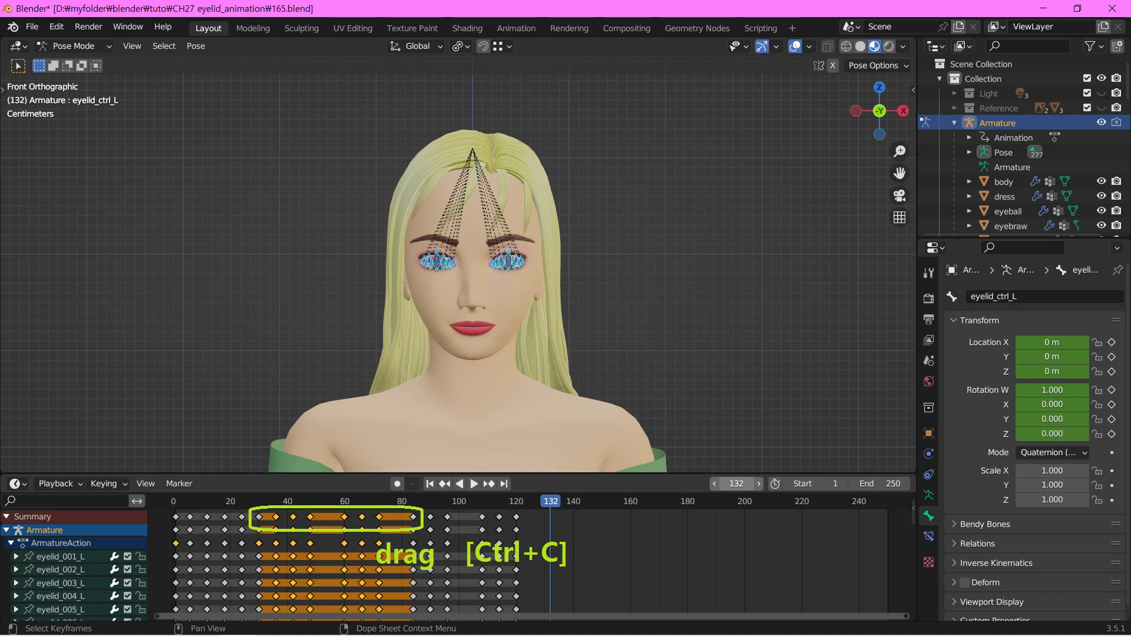
key(ctrl+v)
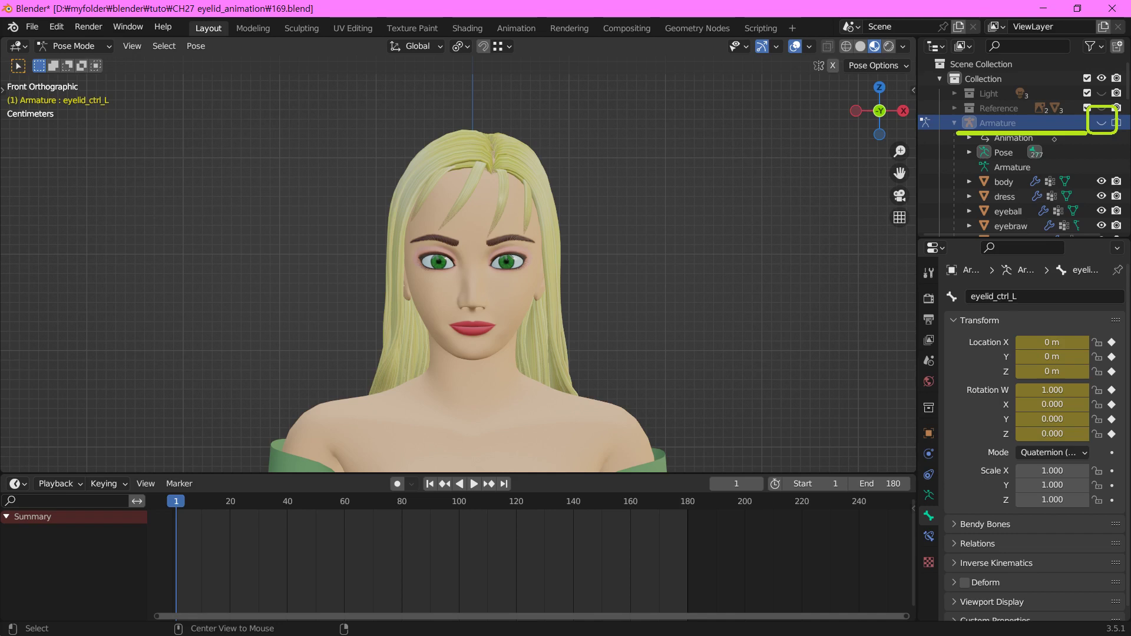
click(475, 484)
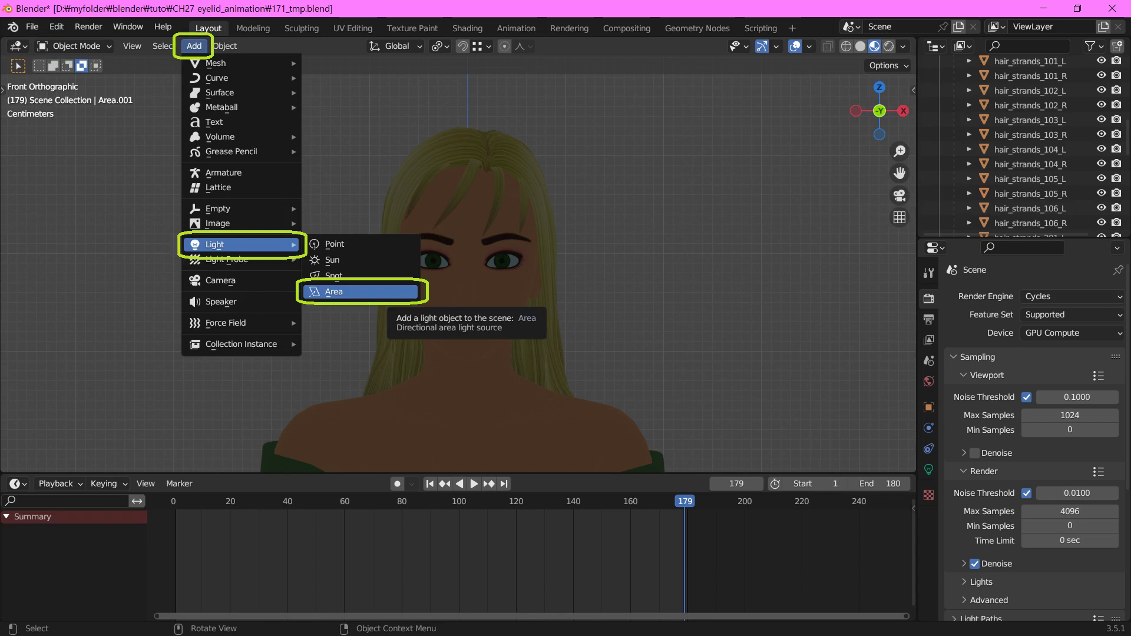
Add an area light to the scene
click(353, 291)
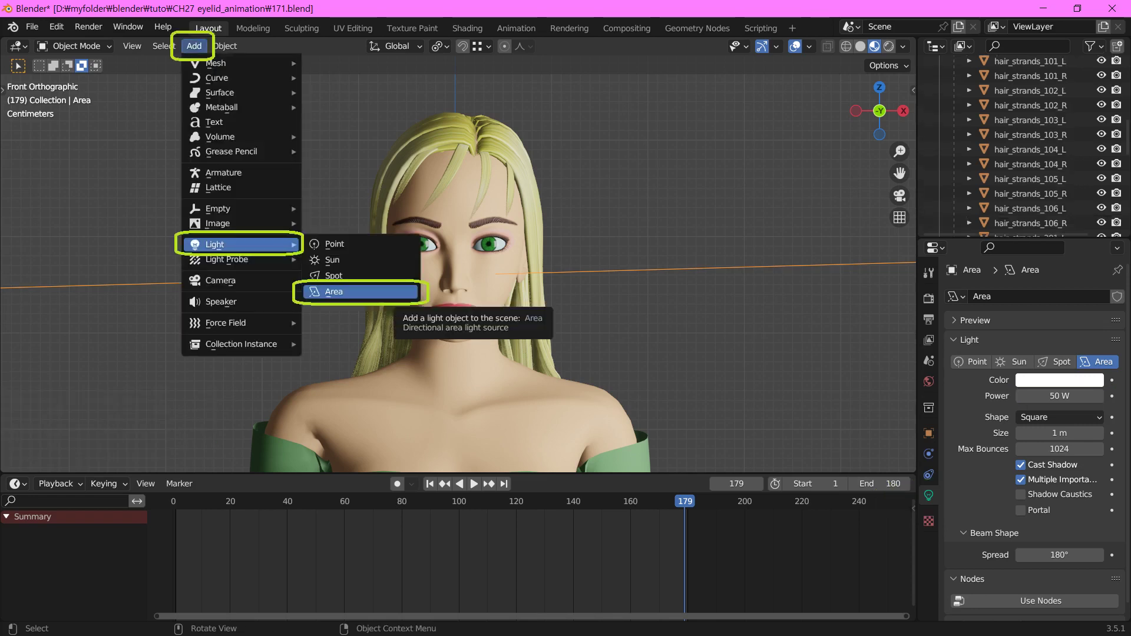
Add a second area light with 20 W power, and add a camera moved about 2.33 m along negative Y in front of the character
click(333, 291)
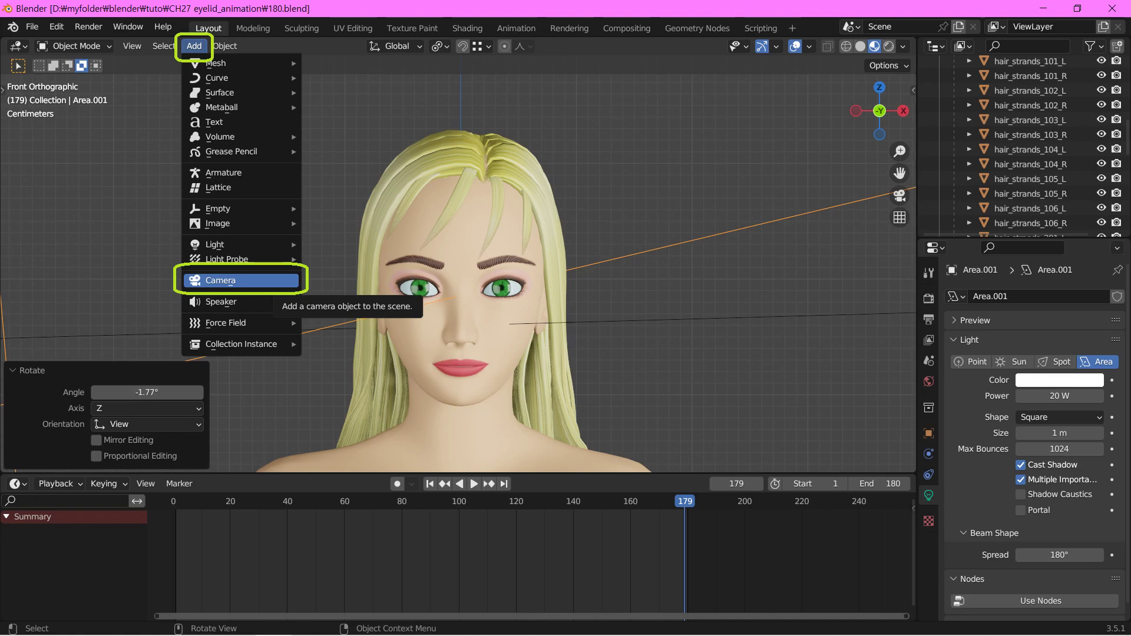
click(220, 280)
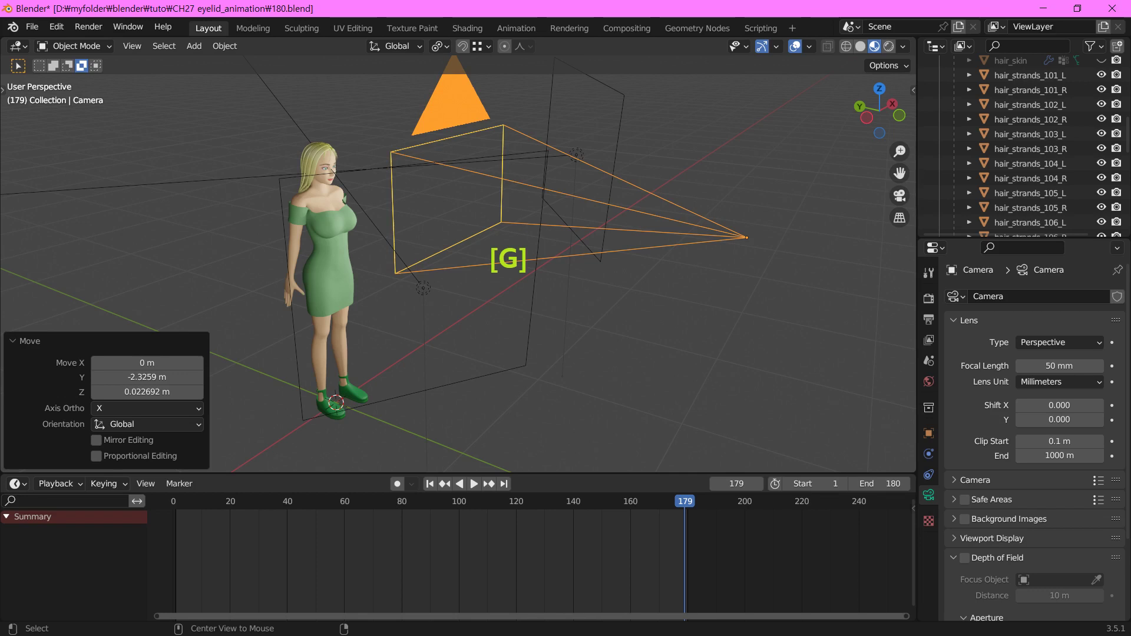
Look through the camera, lock it to the view to frame the character's head and shoulders, and play the animation
key(KP_0)
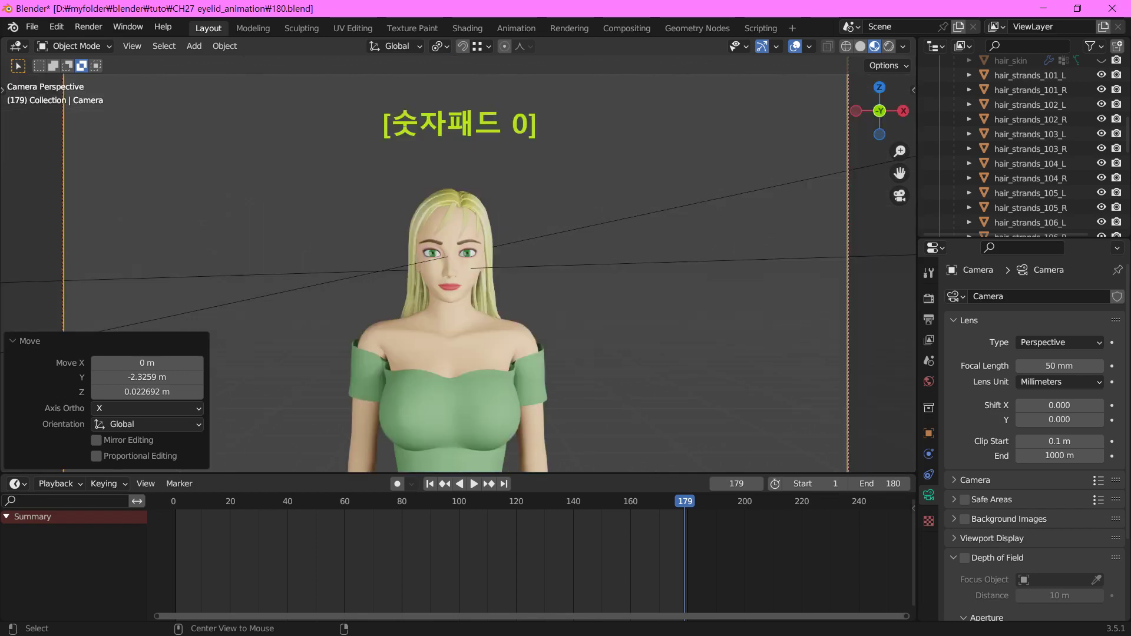
key(n)
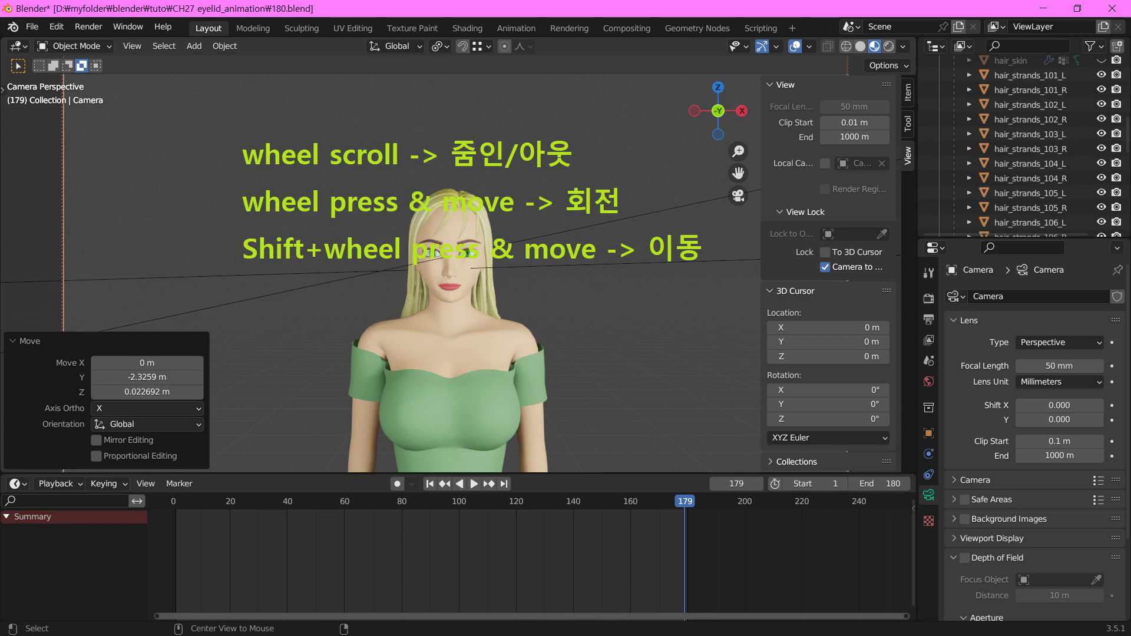
key(n)
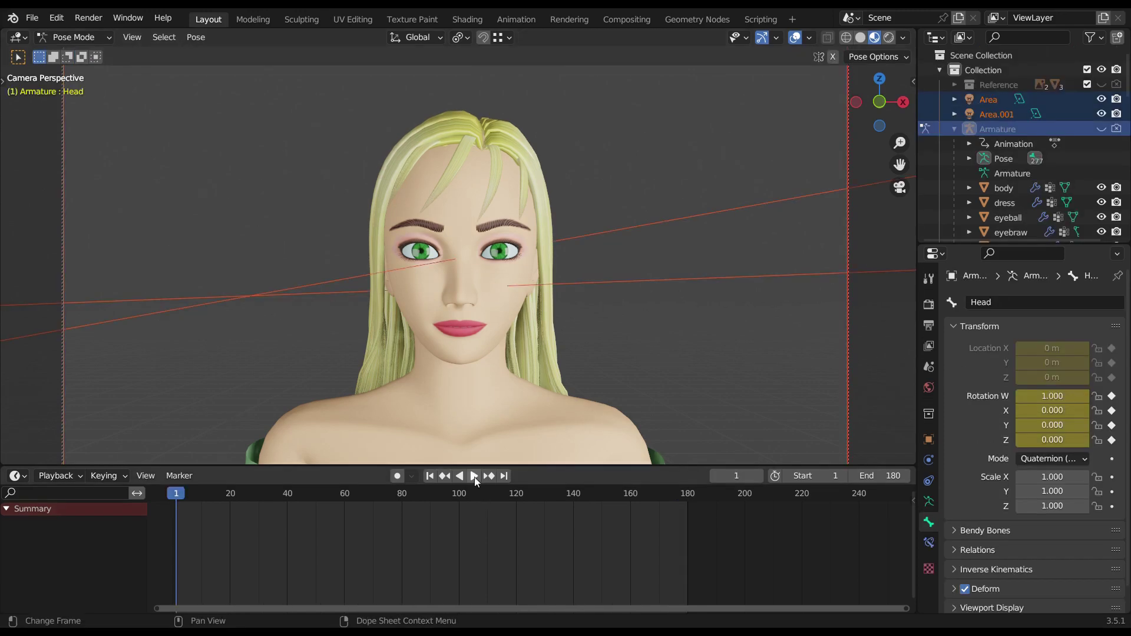
click(474, 476)
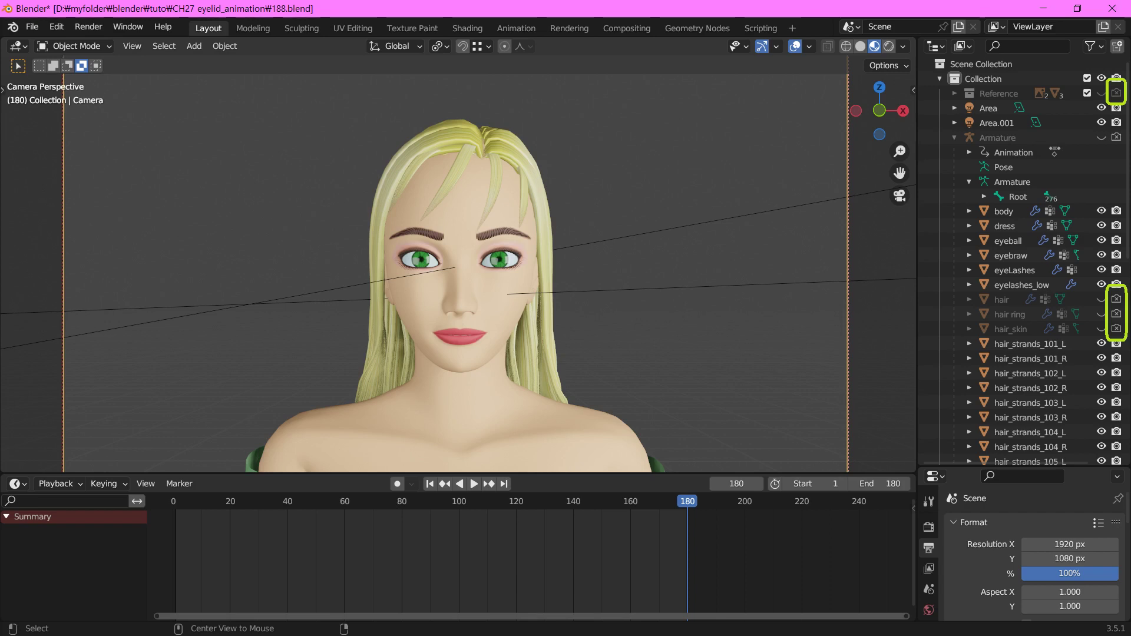
Render the full animation of the active scene from the camera
click(88, 27)
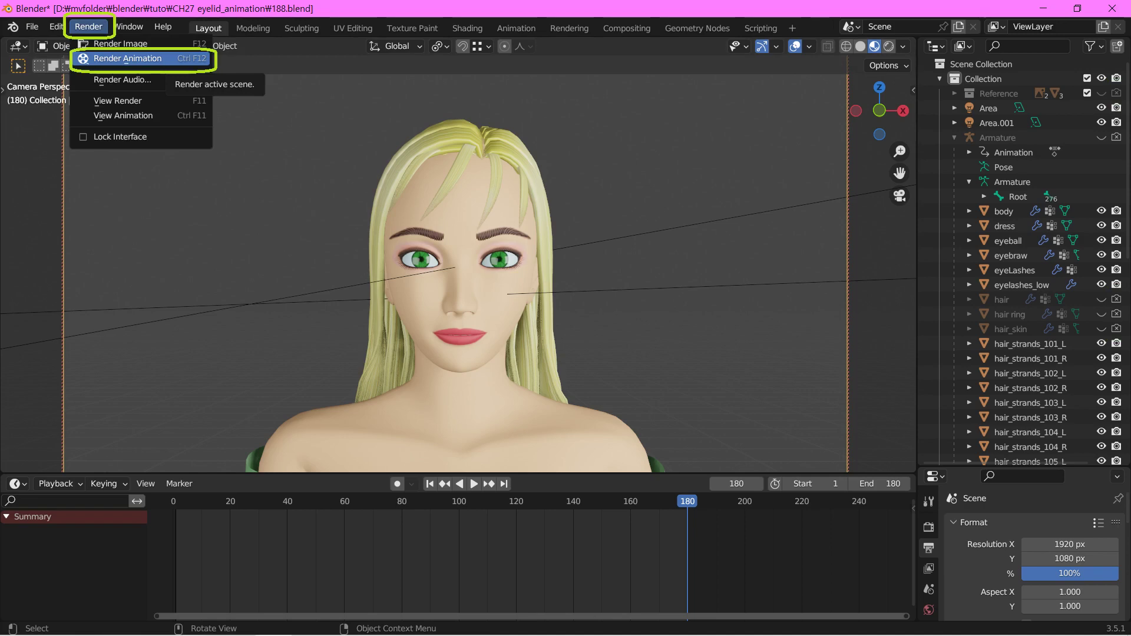
click(127, 58)
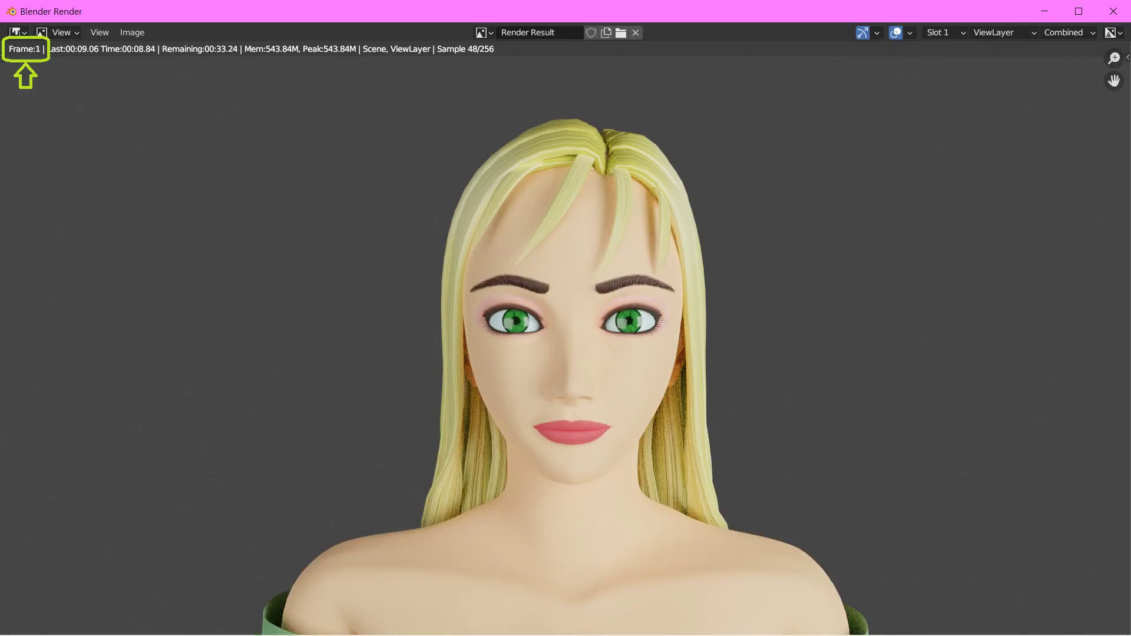